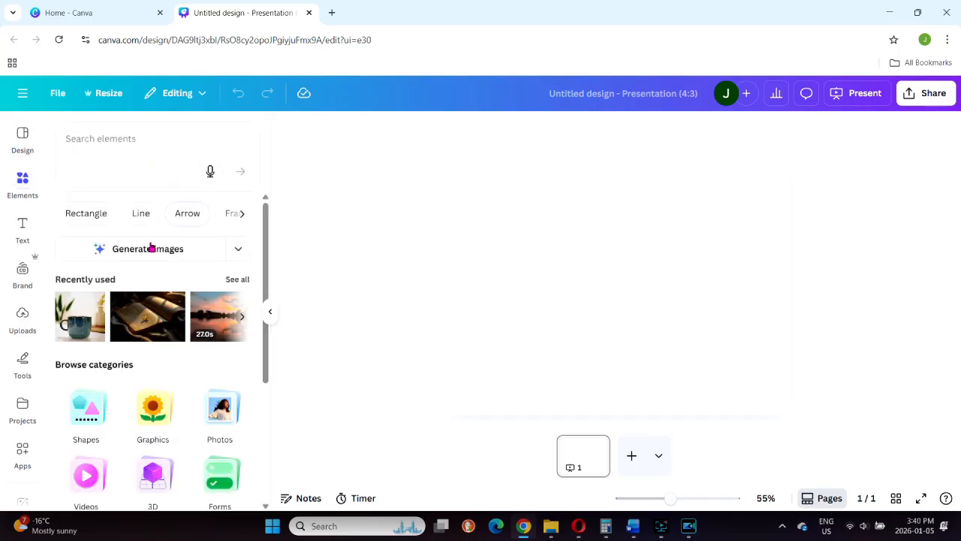
# - Open the Photos category of the elements library
pyautogui.click(240, 250)
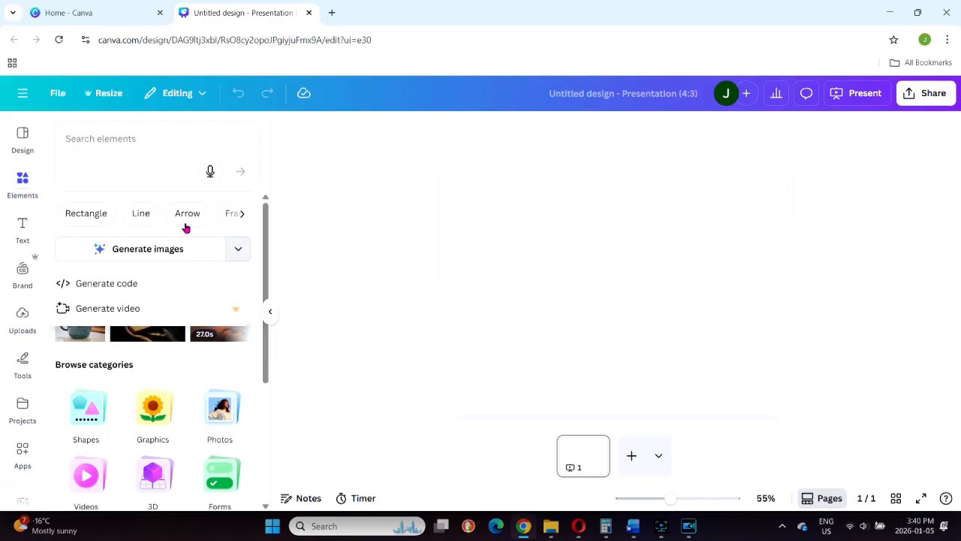
pyautogui.click(136, 132)
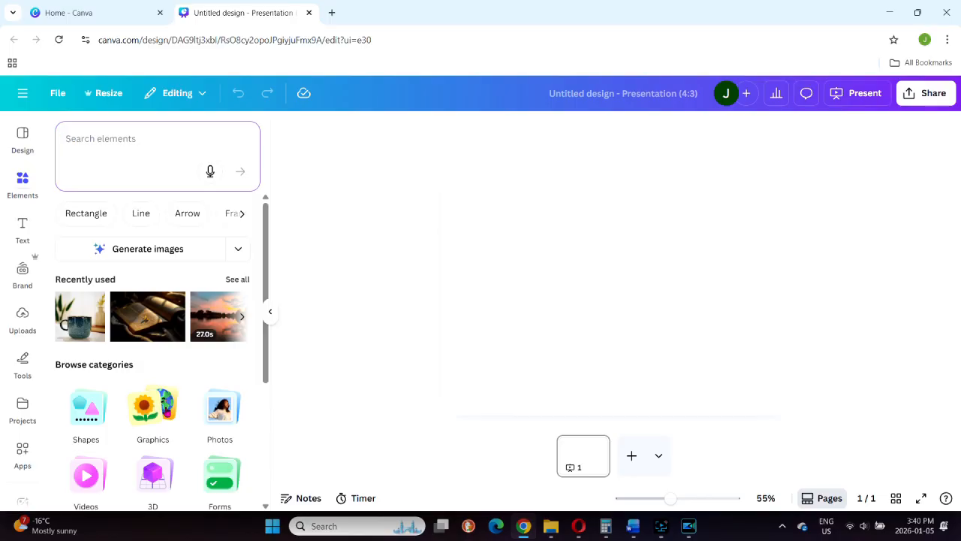
pyautogui.click(207, 436)
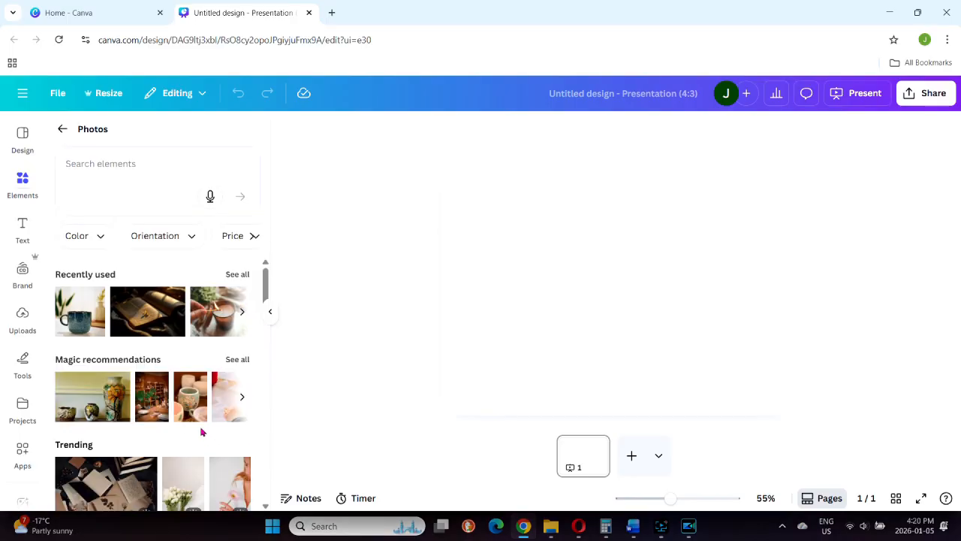
# - Try the hand-painted pottery cup photo enlarged to the full page height, and delete it
pyautogui.click(190, 406)
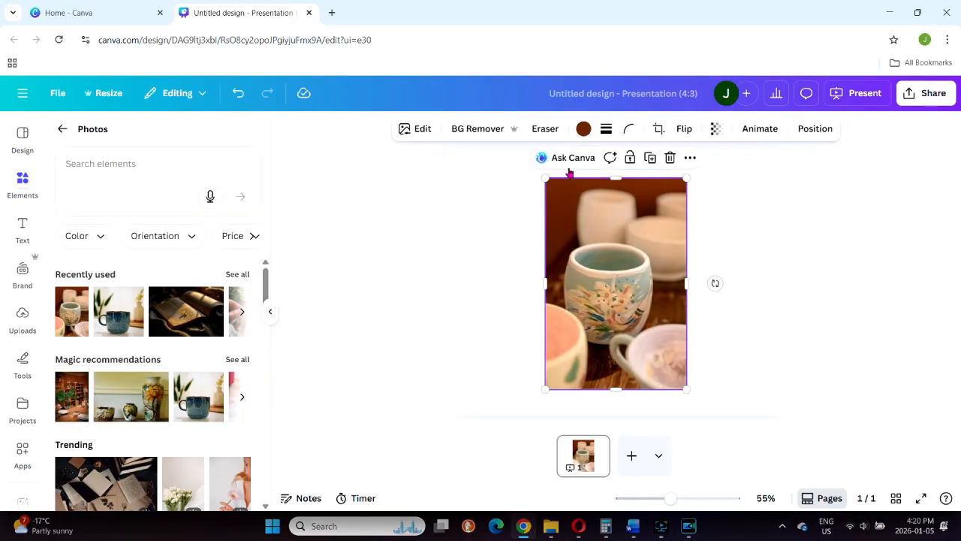
pyautogui.moveTo(545, 178); pyautogui.dragTo(518, 161)
pyautogui.moveTo(686, 388); pyautogui.dragTo(699, 417)
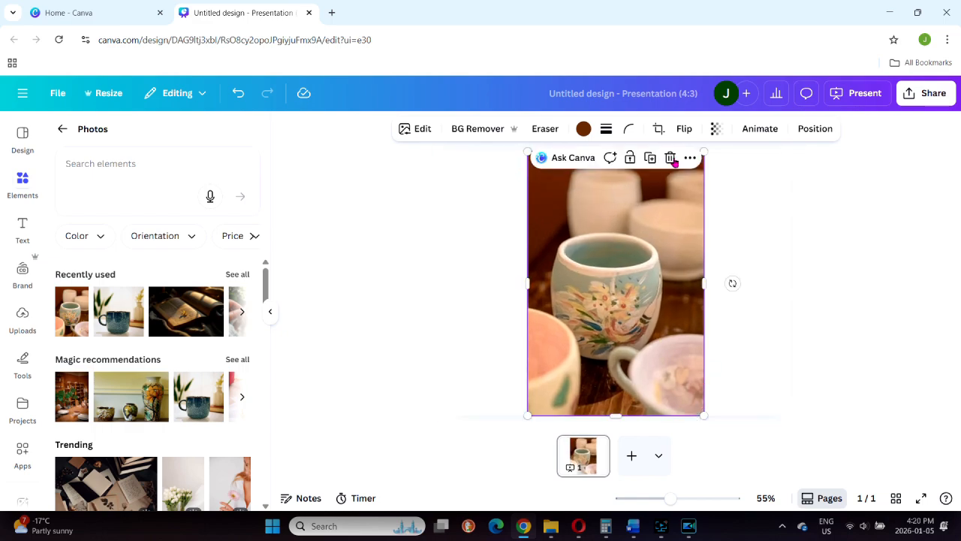
pyautogui.click(669, 157)
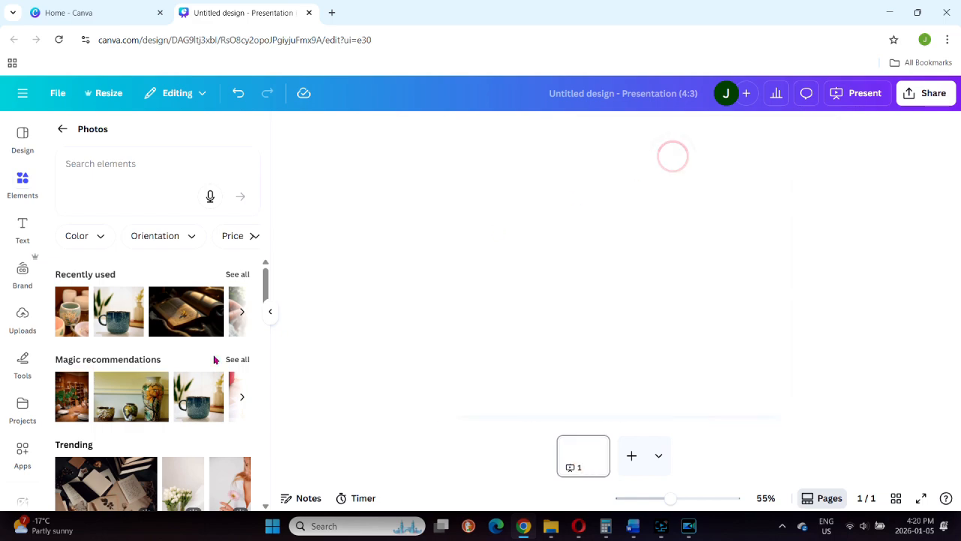
# - Try the recommended photo of stacked colourful mugs on the page, and delete it
pyautogui.click(244, 399)
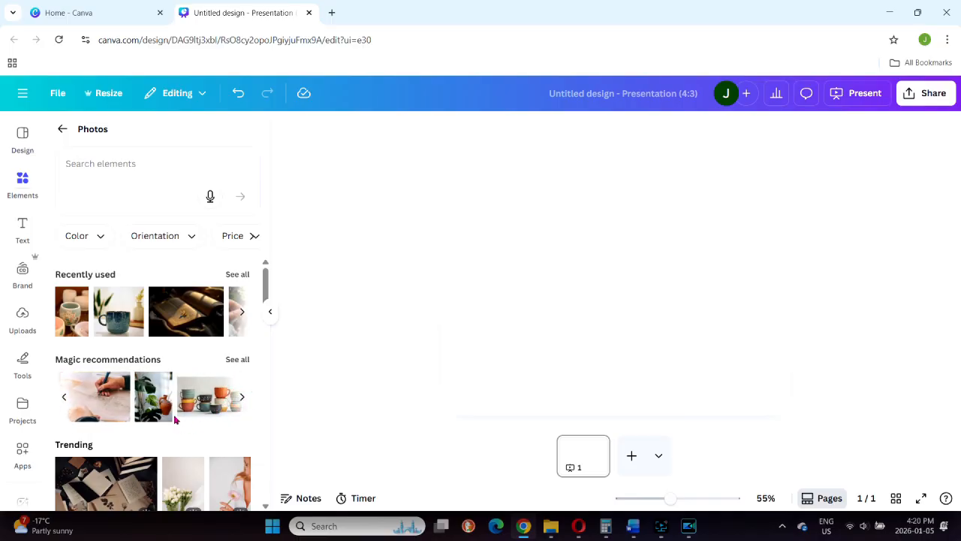
pyautogui.click(204, 399)
pyautogui.press('Delete')
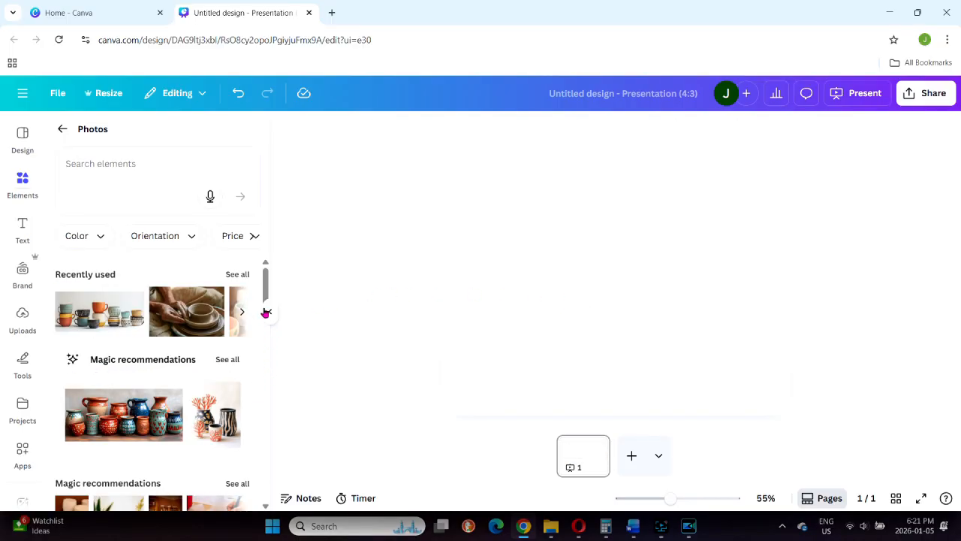
# - Insert the recommended photo of the dark blue mug and enlarge it to about the full page height
pyautogui.moveTo(265, 282); pyautogui.dragTo(265, 298)
pyautogui.click(121, 423)
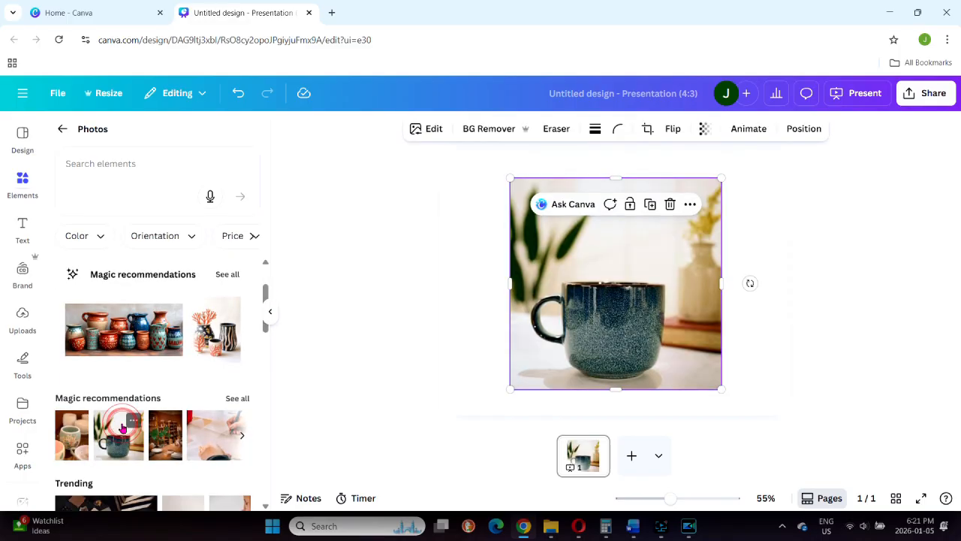
pyautogui.moveTo(509, 179); pyautogui.dragTo(483, 152)
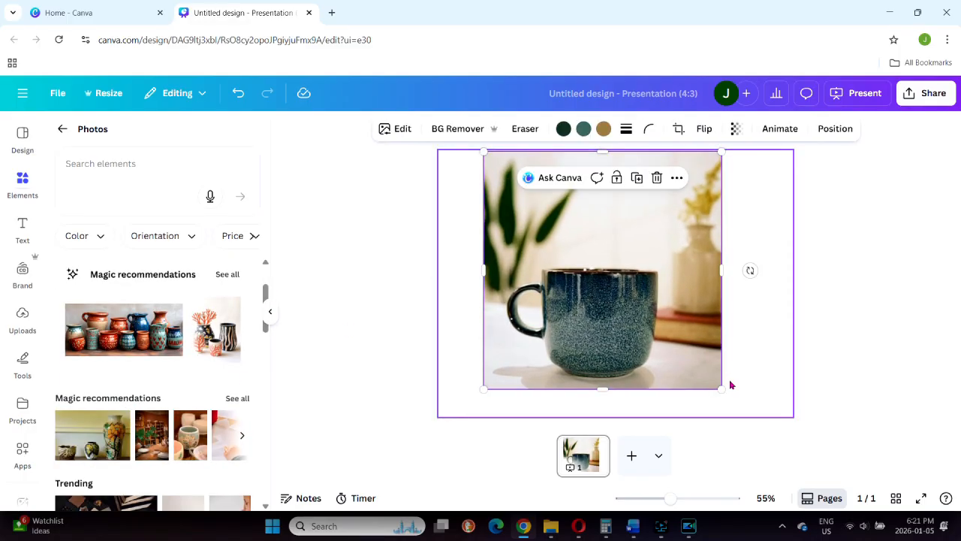
pyautogui.moveTo(722, 389); pyautogui.dragTo(747, 414)
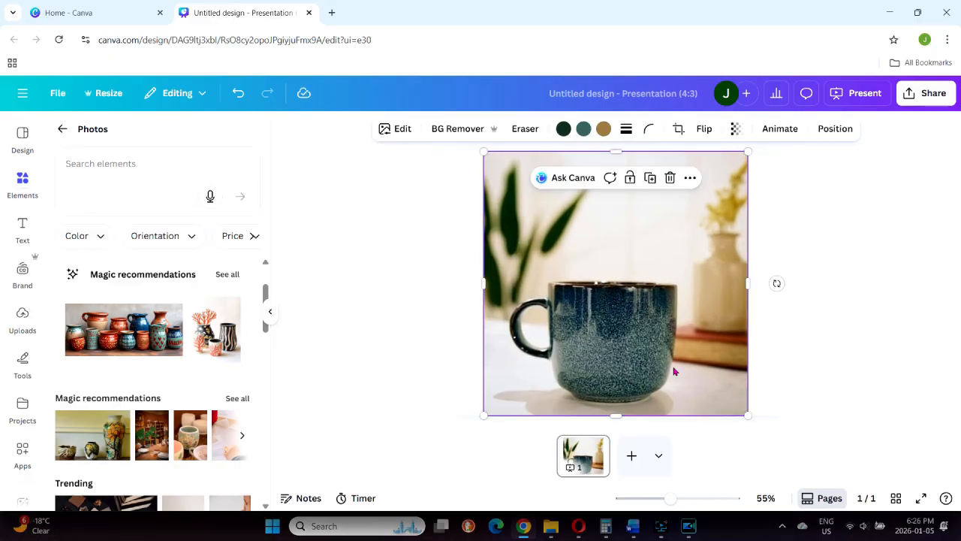
# - Reposition and resize the blue mug photo so it fills the page height and sits centred between the side margins
pyautogui.moveTo(671, 367); pyautogui.dragTo(629, 366)
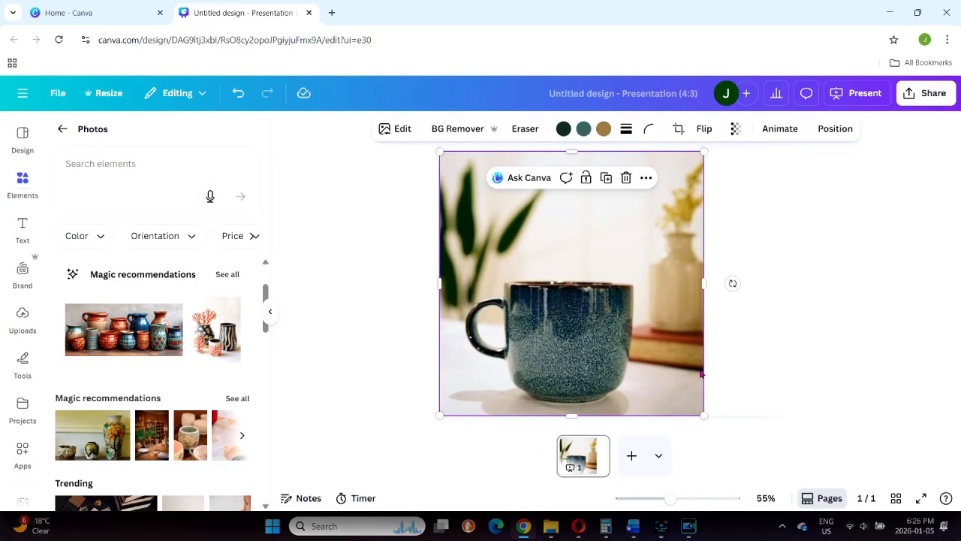
pyautogui.moveTo(703, 414); pyautogui.dragTo(838, 458)
pyautogui.moveTo(712, 287); pyautogui.dragTo(706, 218)
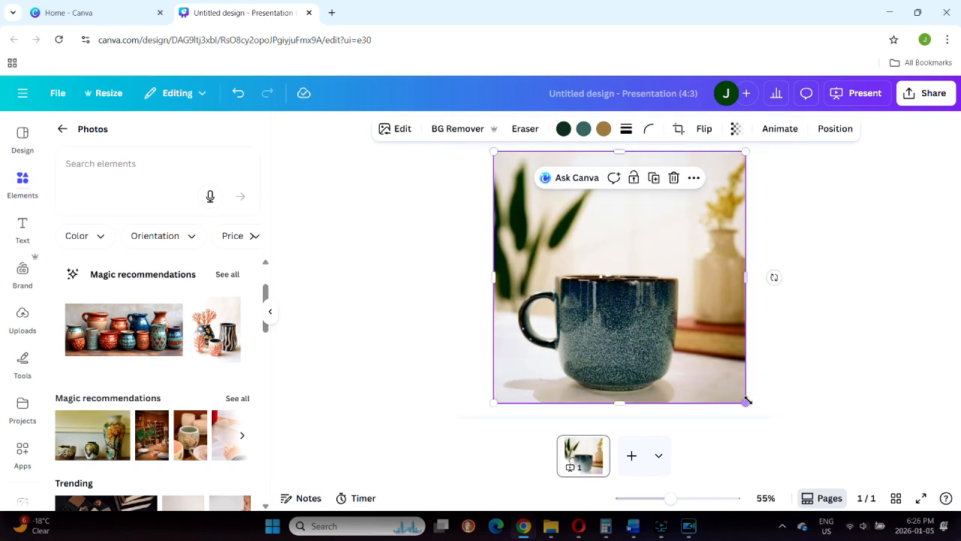
pyautogui.moveTo(745, 404); pyautogui.dragTo(758, 415)
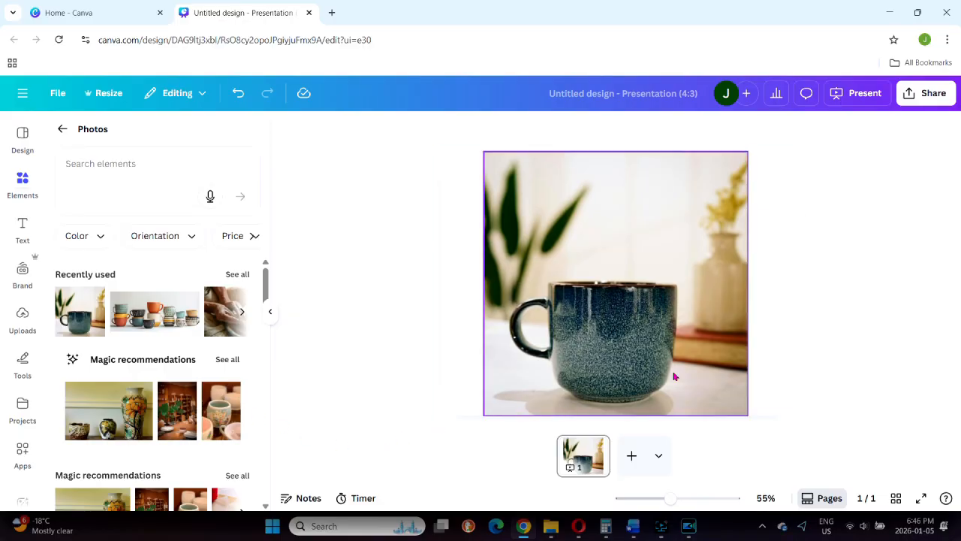
# - Generate AI expansions of the blue mug photo with the crop tool's Expand option, using the Whole Page size
pyautogui.click(670, 199)
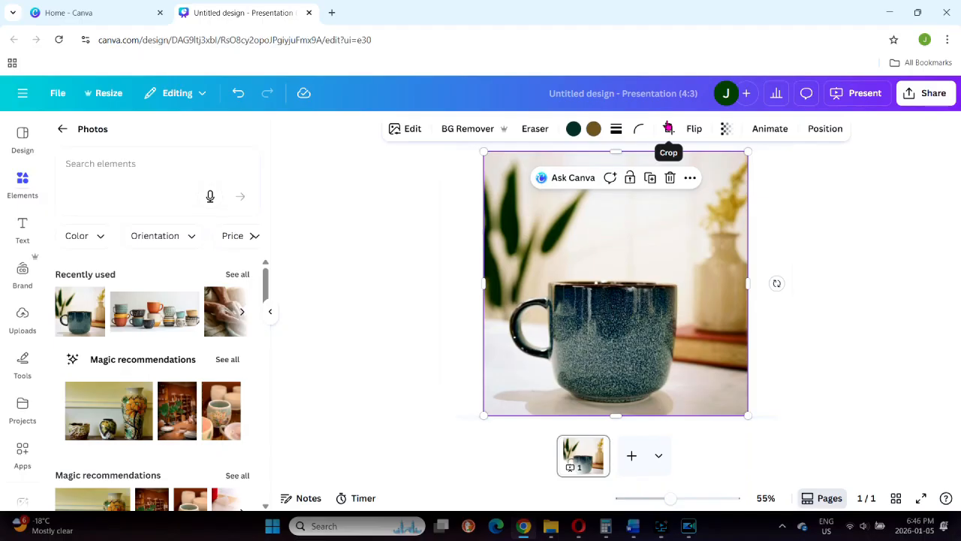
pyautogui.click(610, 61)
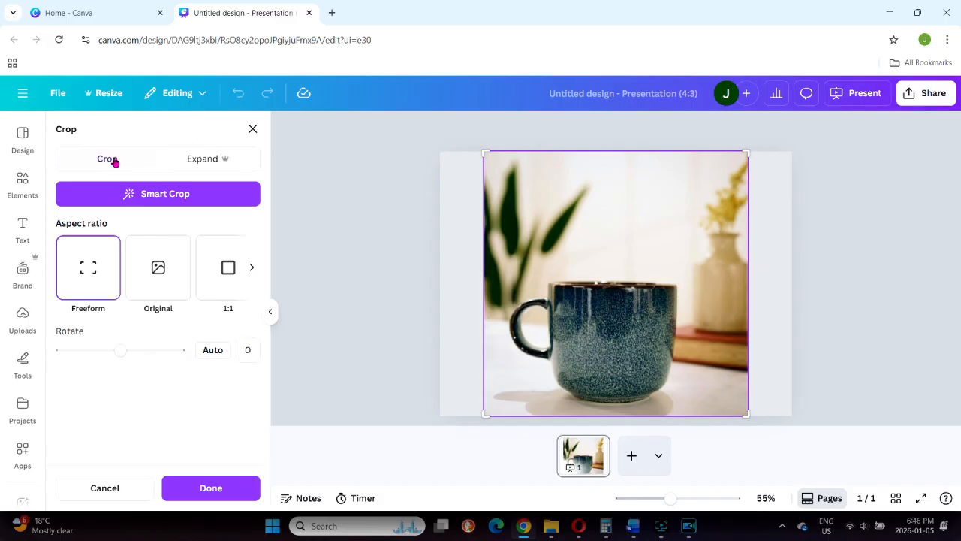
pyautogui.click(236, 155)
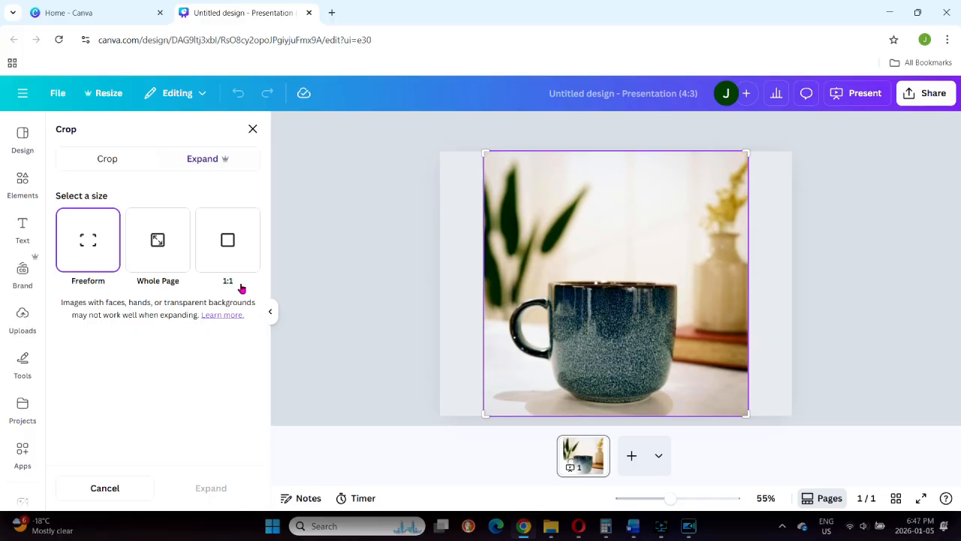
pyautogui.click(155, 237)
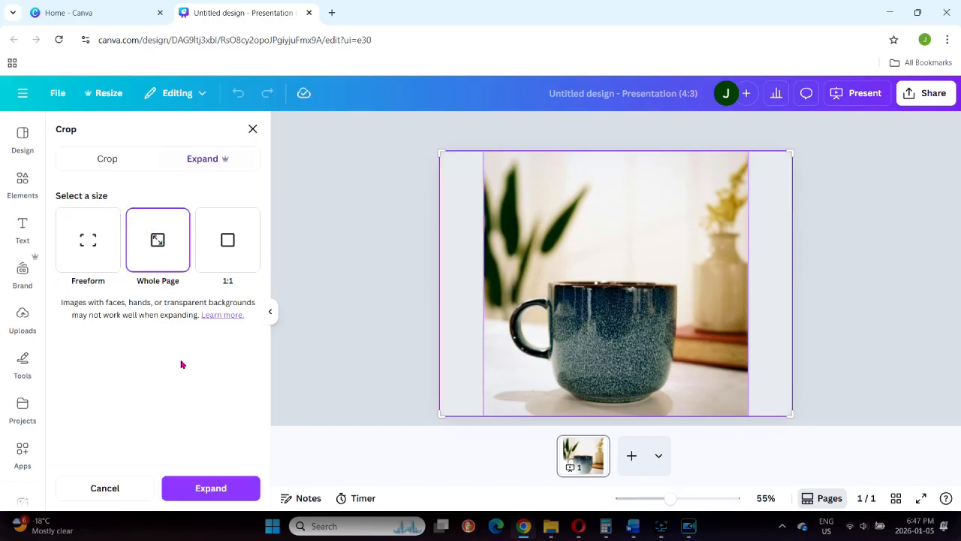
pyautogui.click(246, 484)
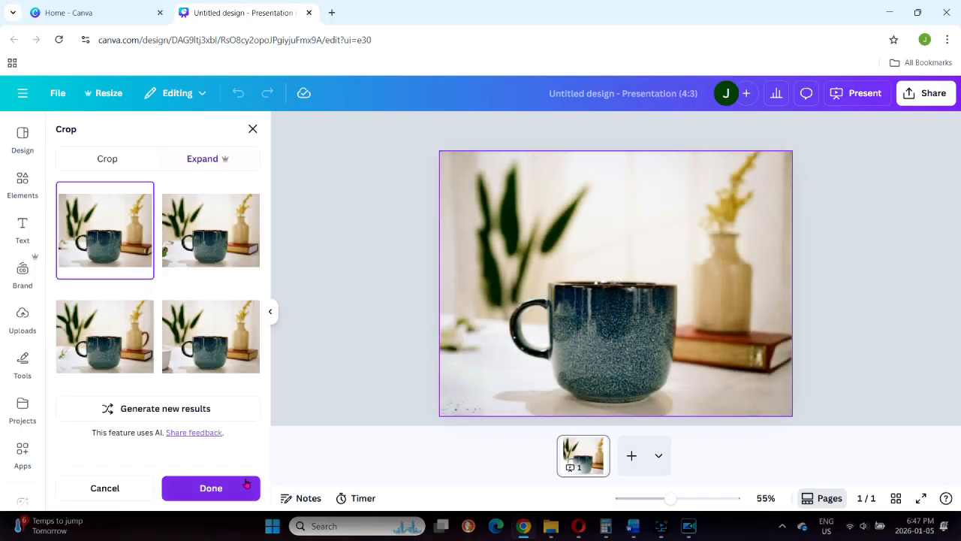
# - Compare the generated expansions of the mug photo and apply the first one
pyautogui.click(210, 238)
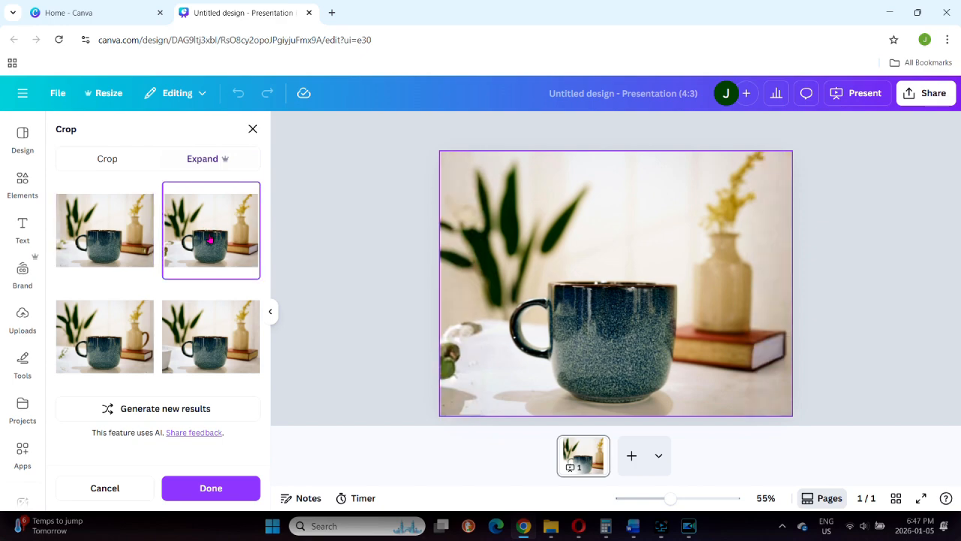
pyautogui.click(92, 338)
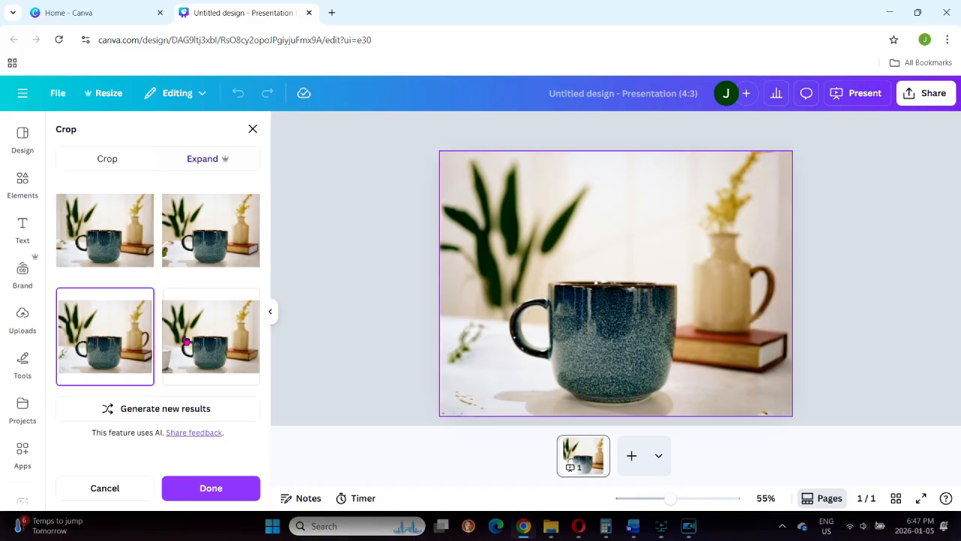
pyautogui.click(196, 339)
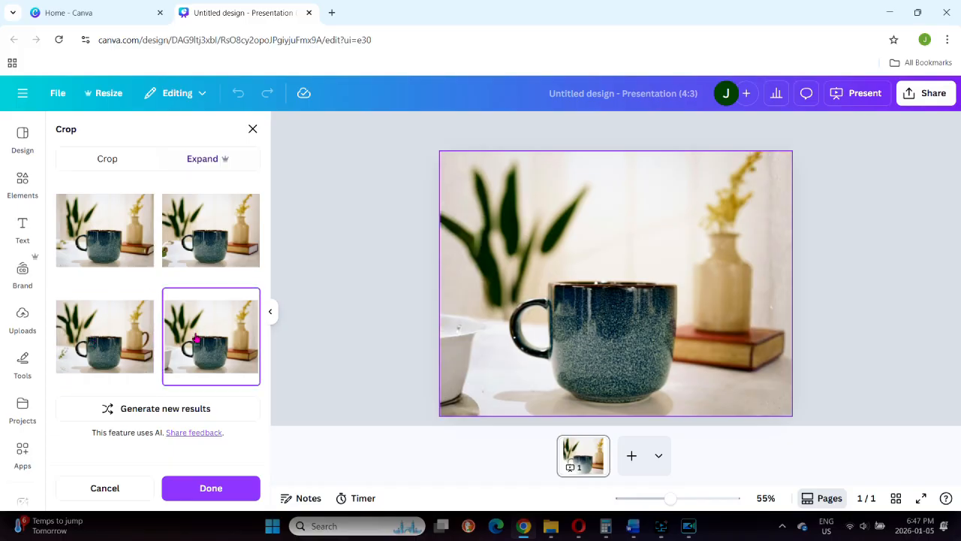
pyautogui.click(109, 224)
pyautogui.click(206, 488)
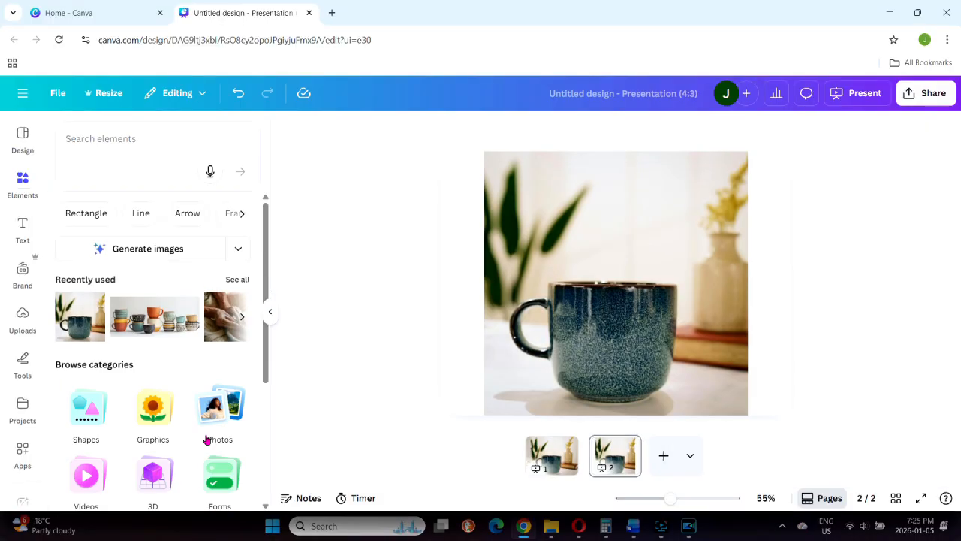
# - Generate expansions of the mug photo on page 2 with Magic Expand, using the Whole Page size
pyautogui.click(626, 325)
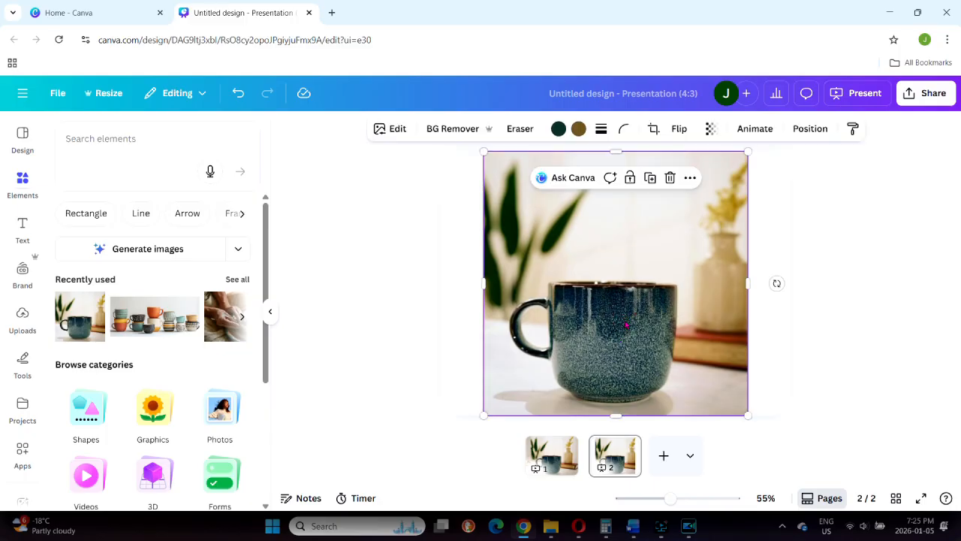
pyautogui.click(397, 130)
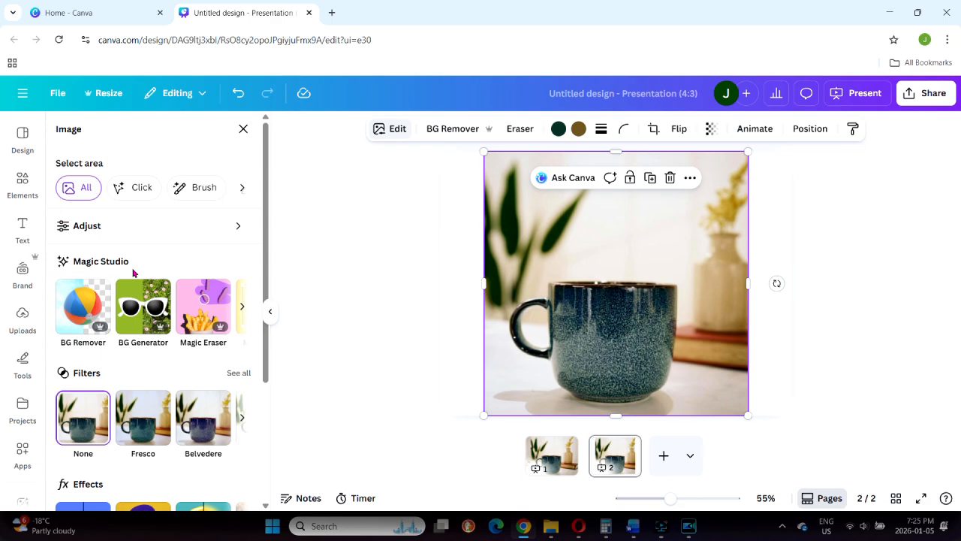
pyautogui.click(243, 307)
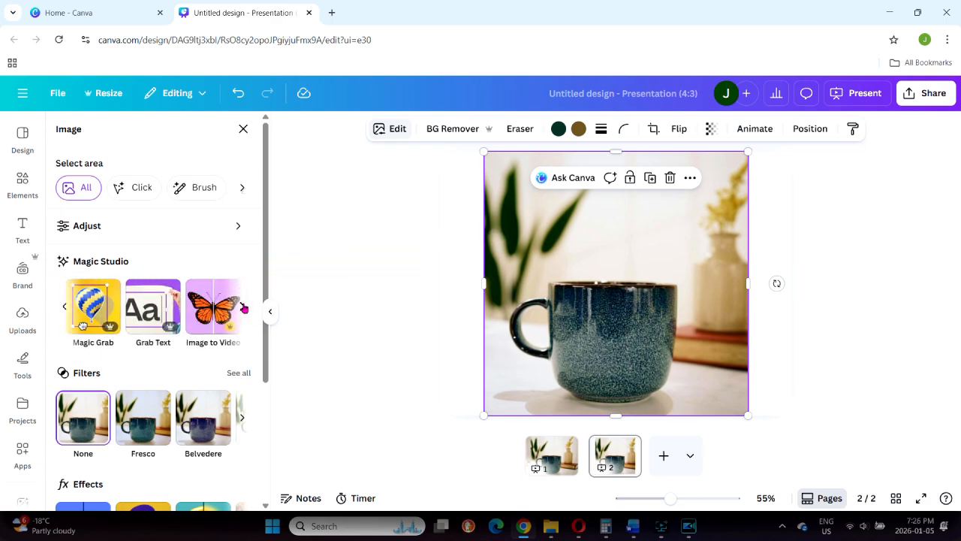
pyautogui.click(243, 308)
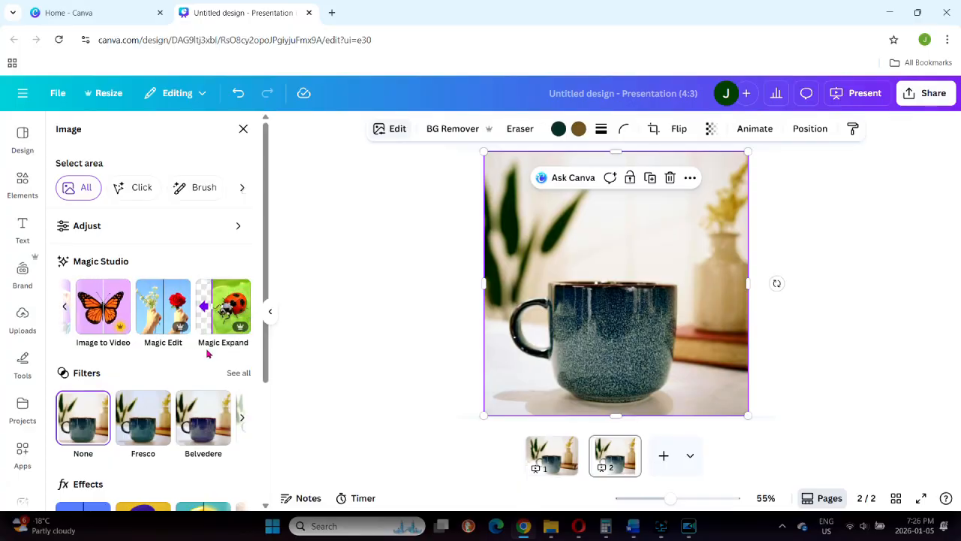
pyautogui.click(225, 307)
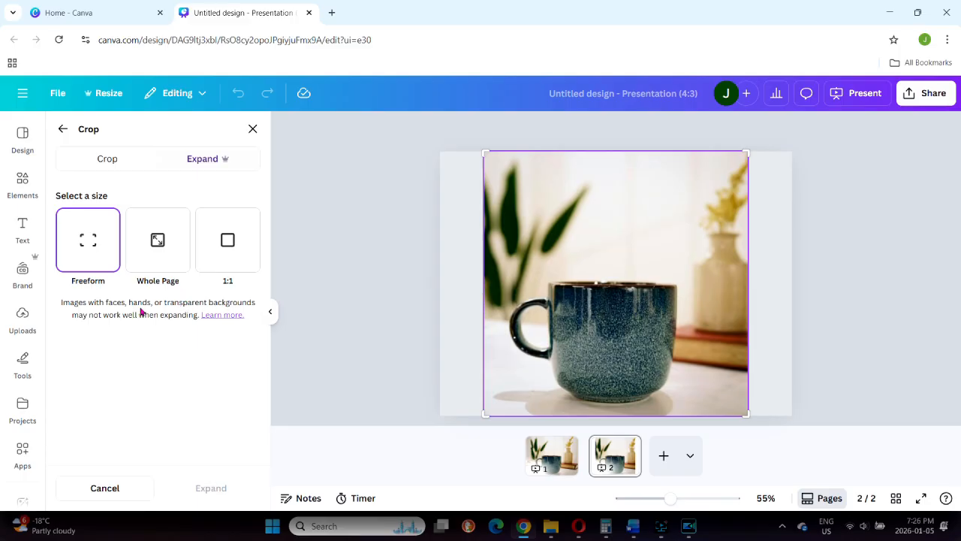
pyautogui.click(148, 243)
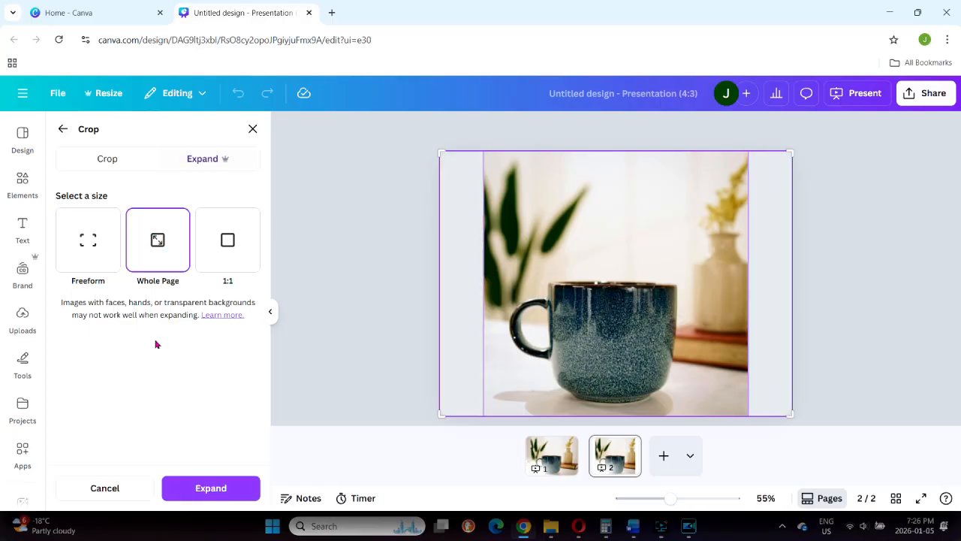
pyautogui.click(198, 489)
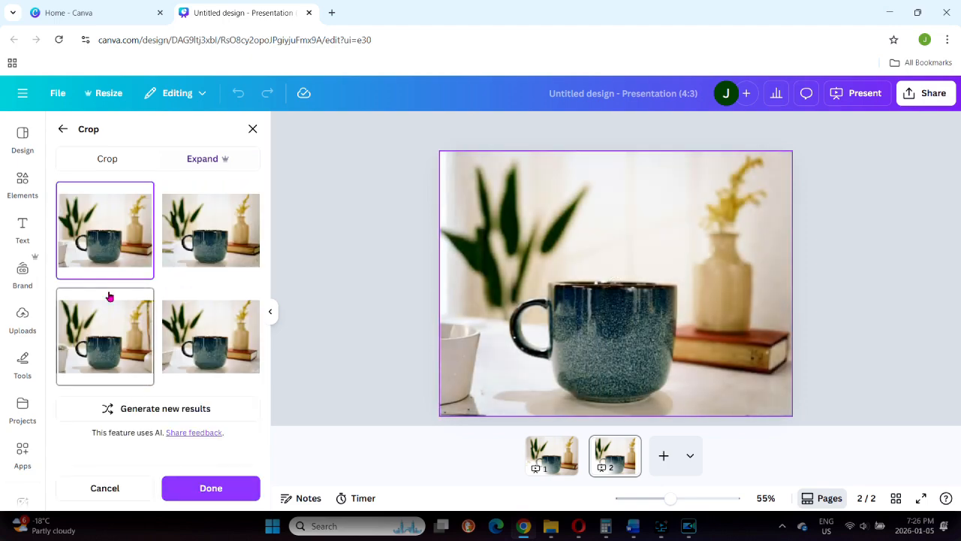
# - Compare the expansions of the page 2 photo, apply the fourth one and collapse the side panel
pyautogui.click(197, 223)
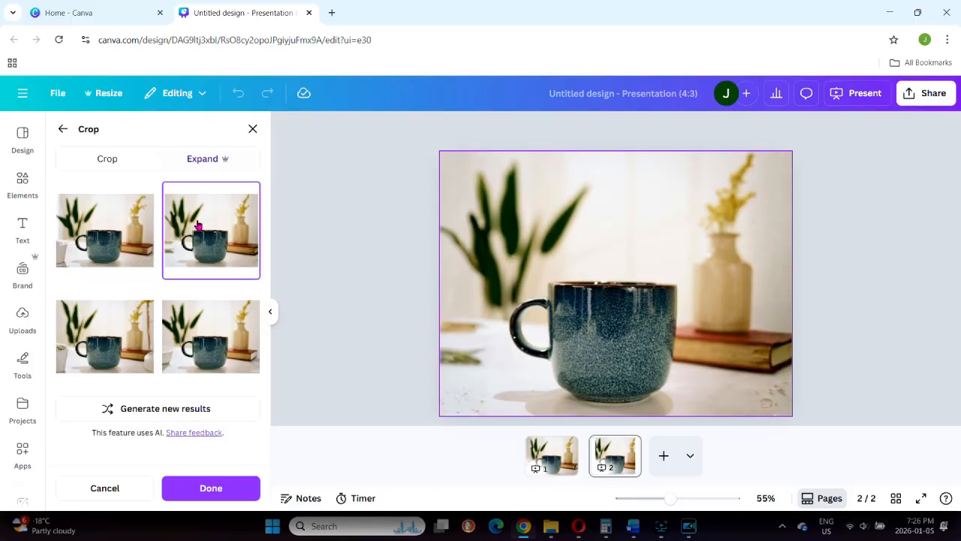
pyautogui.click(107, 321)
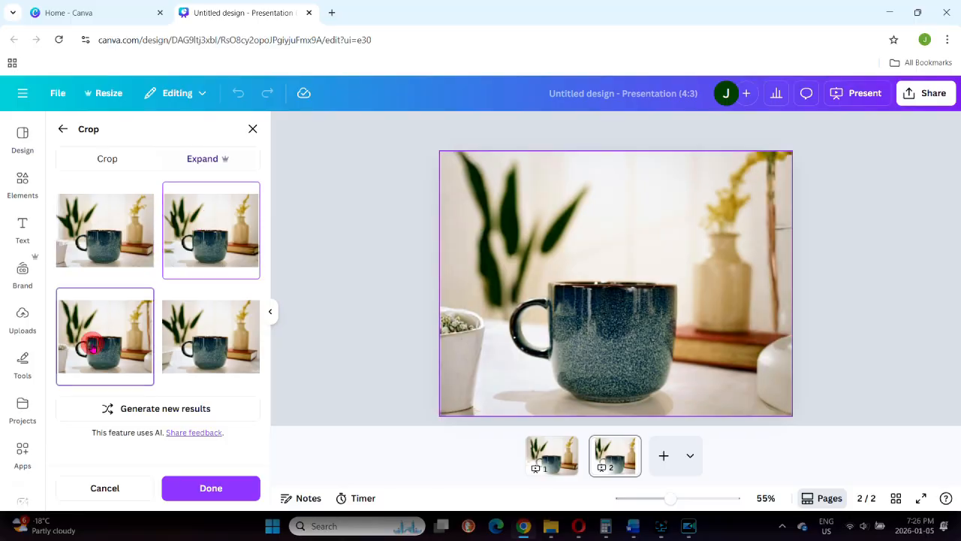
pyautogui.click(201, 333)
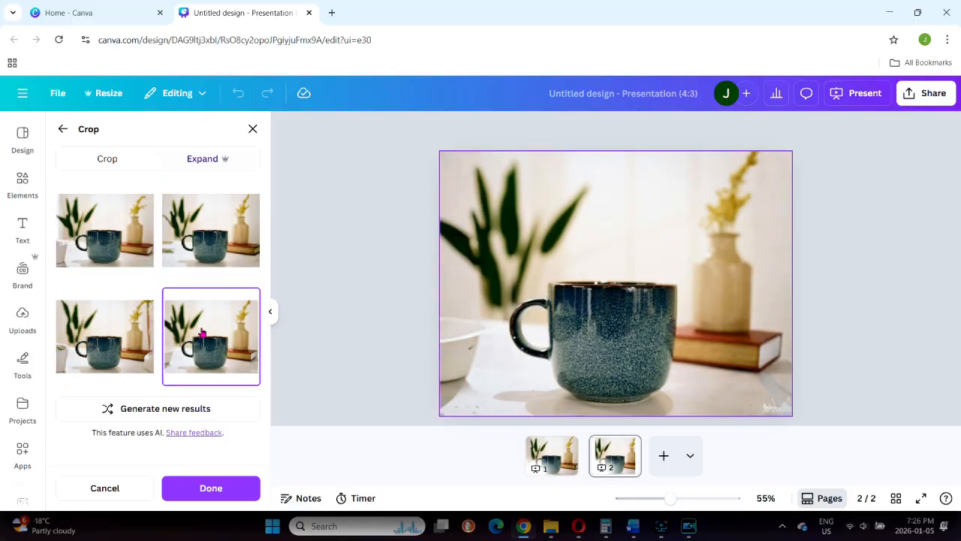
pyautogui.click(194, 488)
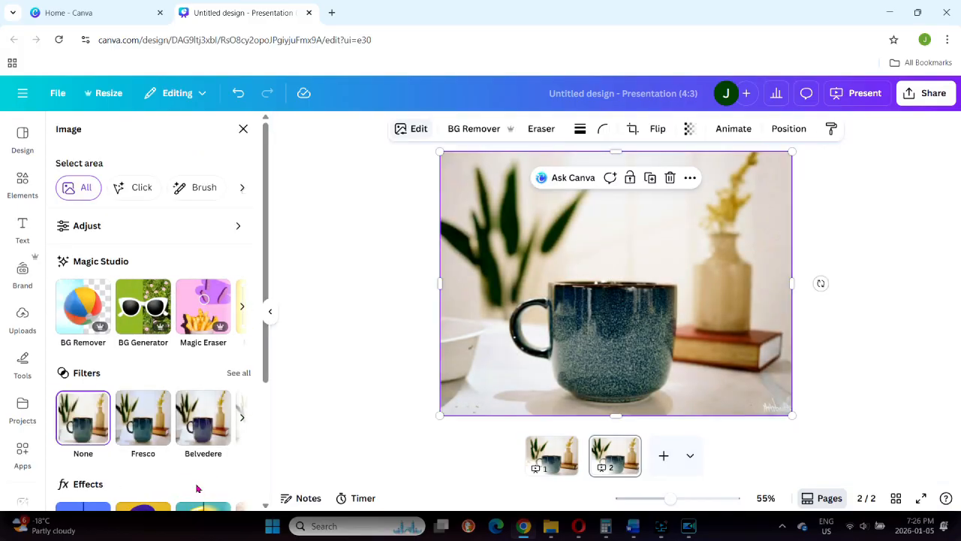
pyautogui.click(356, 366)
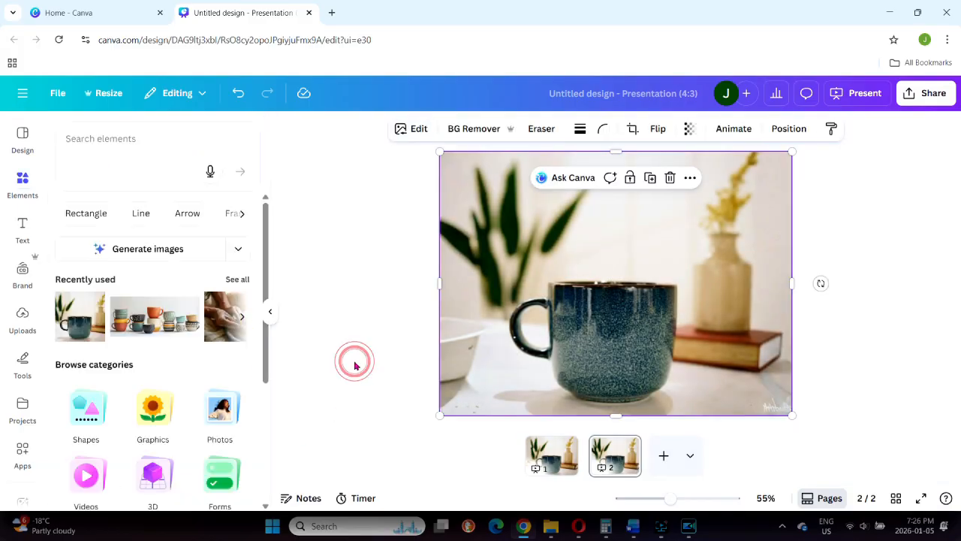
pyautogui.click(270, 310)
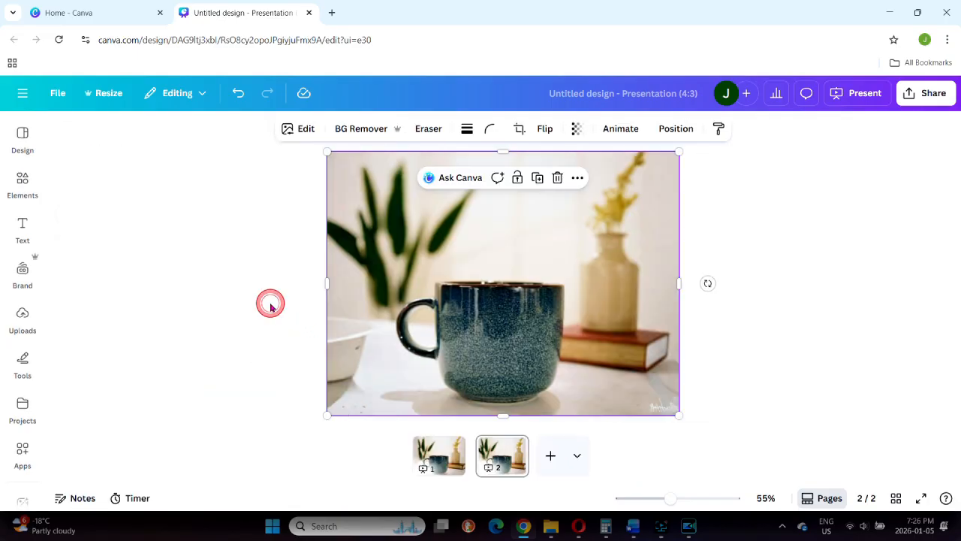